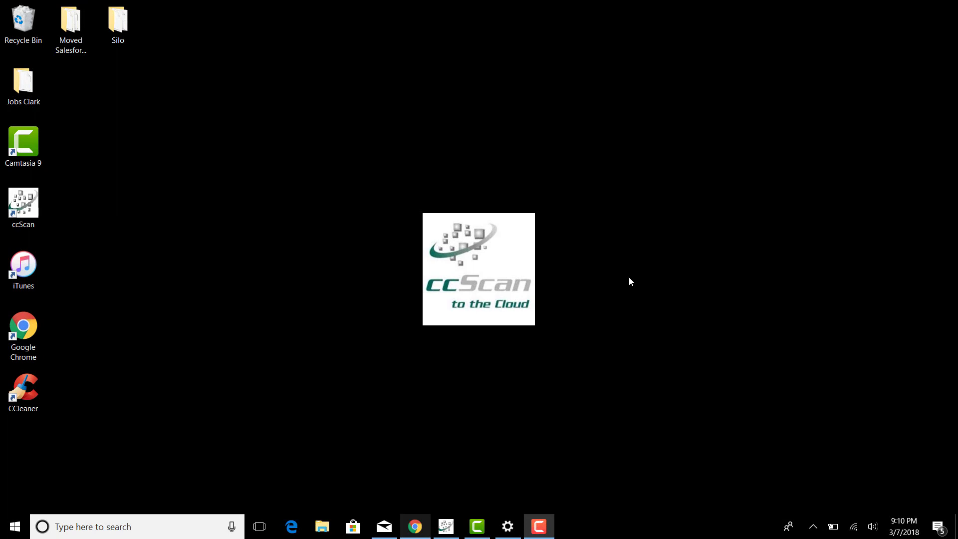
- Bring Chrome forward to show the Grand Hotels & Resorts Ltd Salesforce account page
left_click(415, 528)
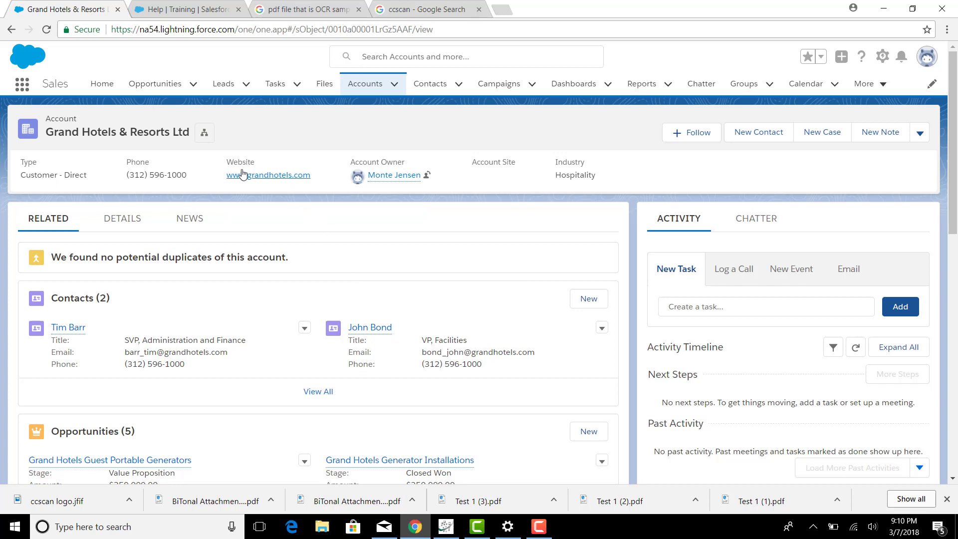
left_click(207, 132)
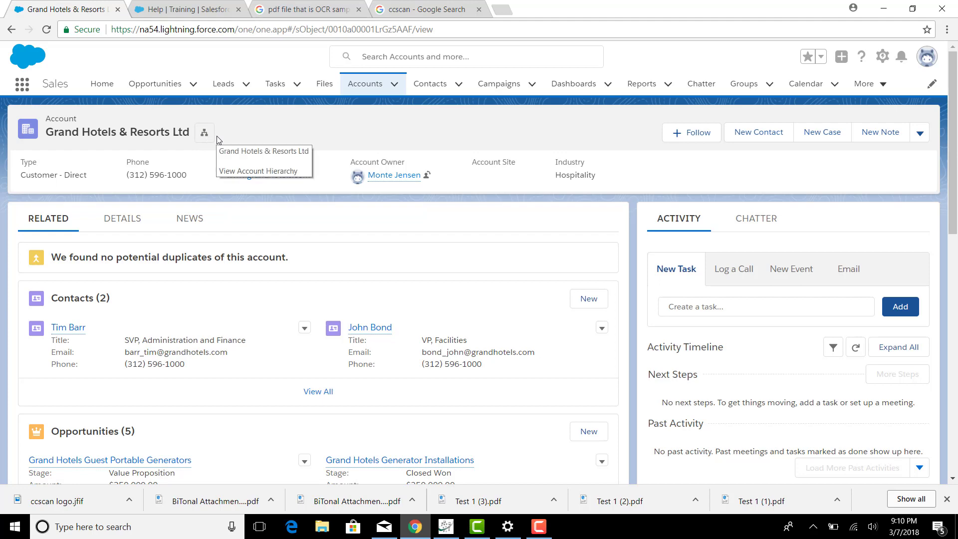
scroll(269, 230, "down", 3)
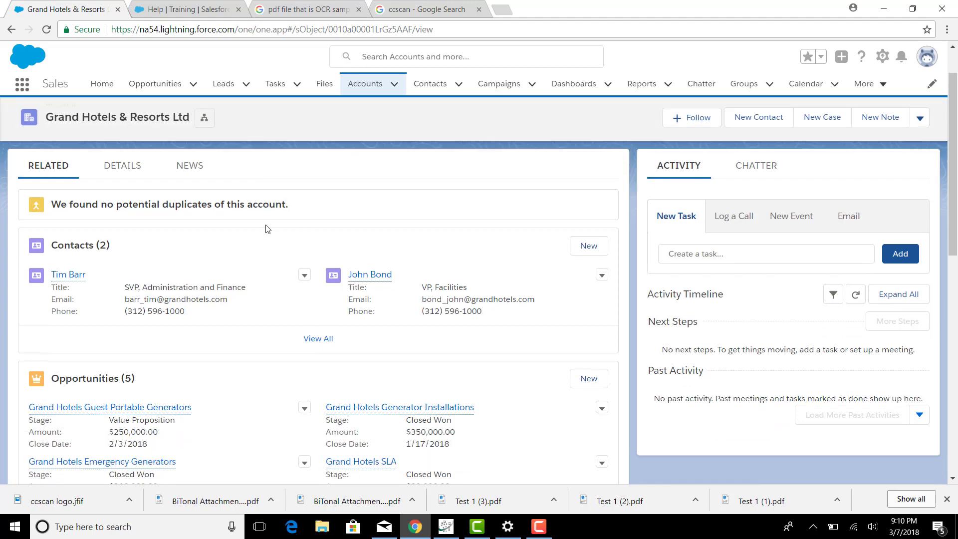
scroll(268, 228, "down", 10)
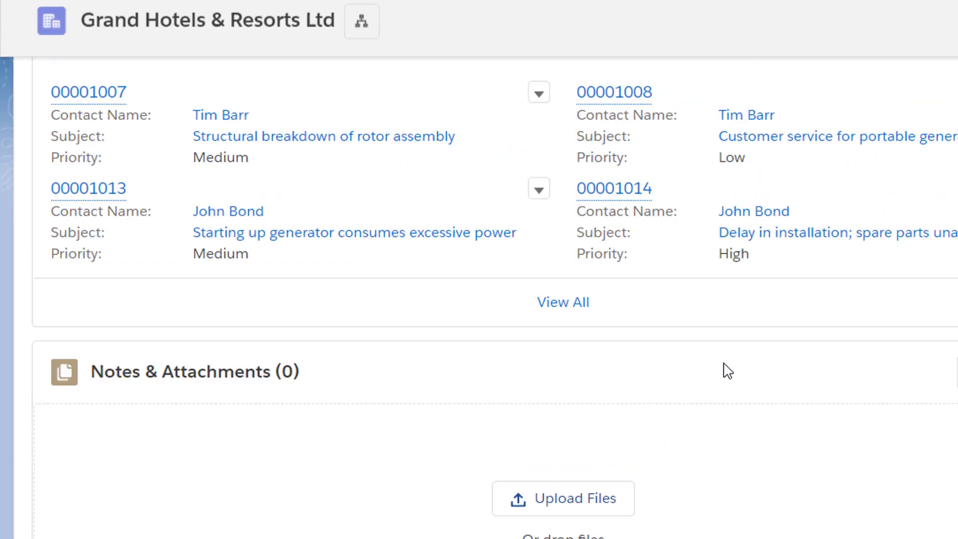
scroll(837, 376, "up", 5)
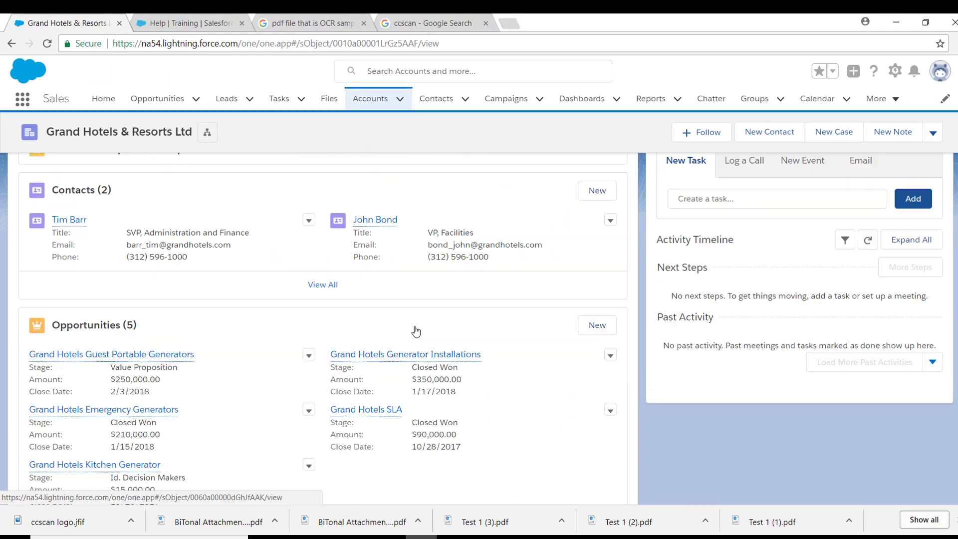
scroll(416, 331, "up", 3)
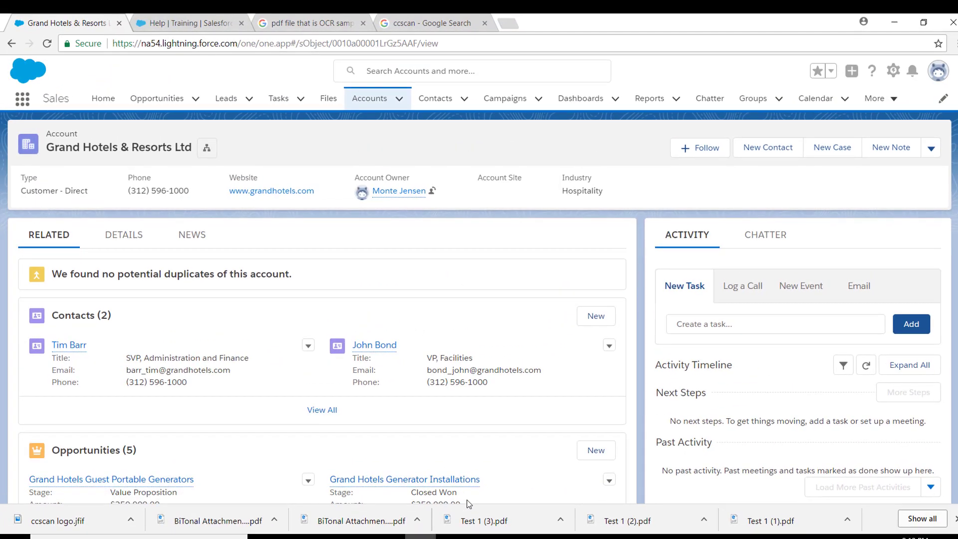
- Return to ccScan, showing the Import to SF Attachments job for Bitonal.TIF as PDF/Searchable
left_click(452, 538)
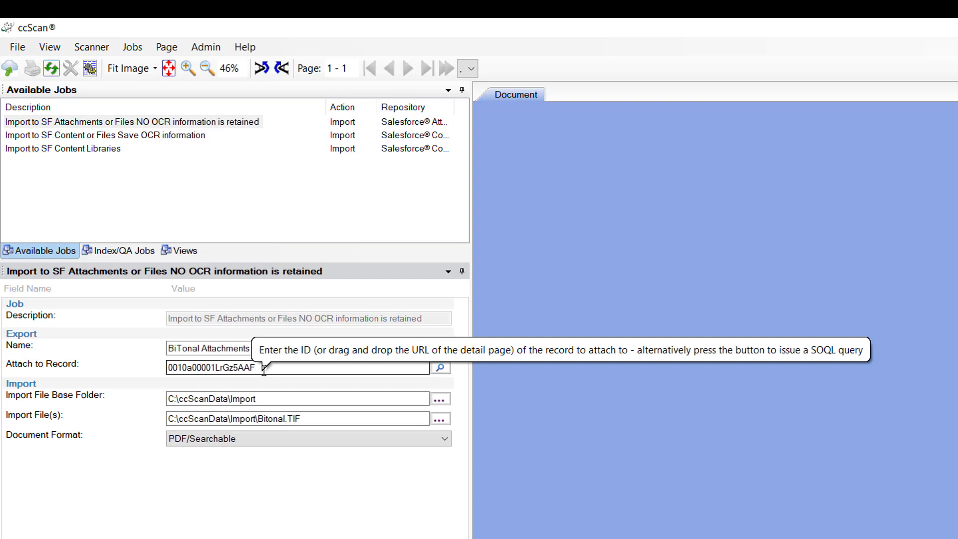
- Import Bitonal.TIF as an attachment to Grand Hotels & Resorts Ltd, then load the Save OCR information job
left_click(441, 368)
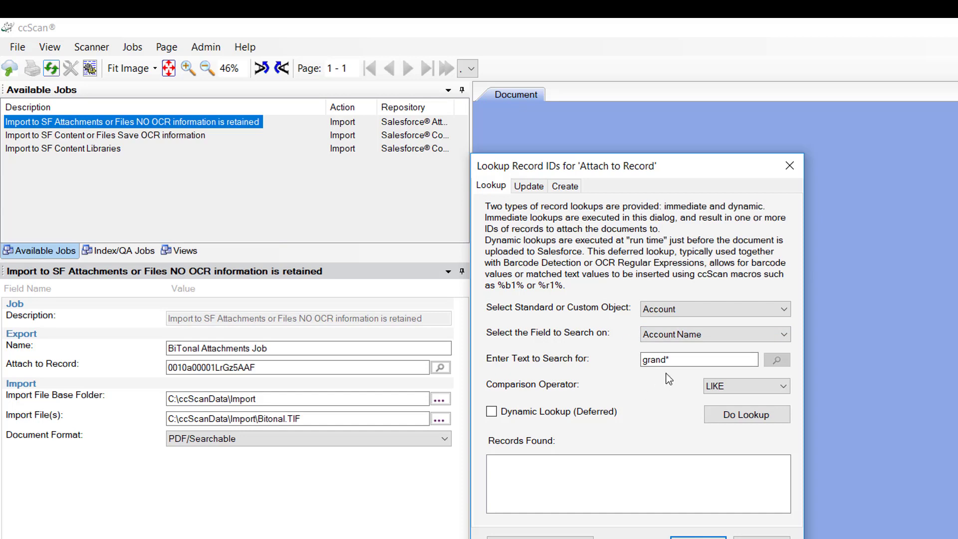
left_click(748, 421)
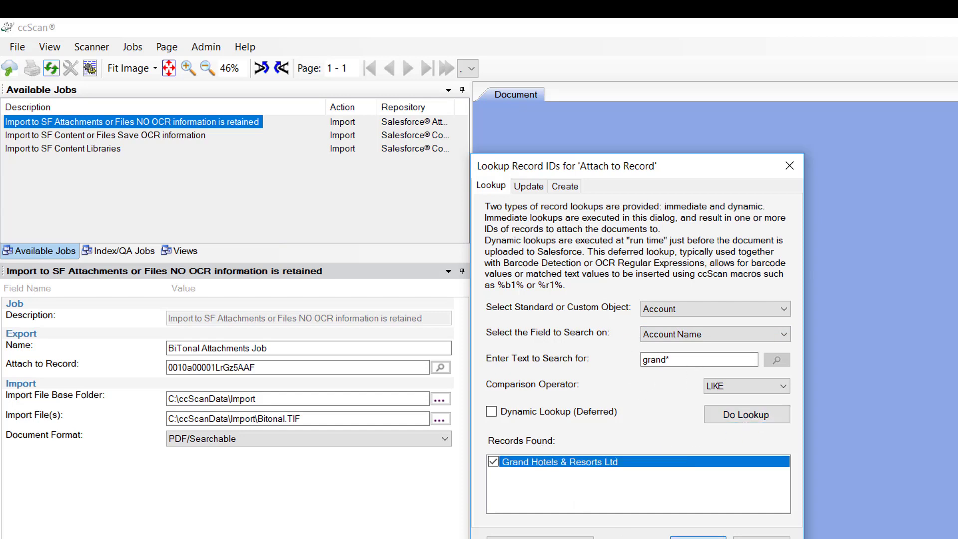
left_click(699, 538)
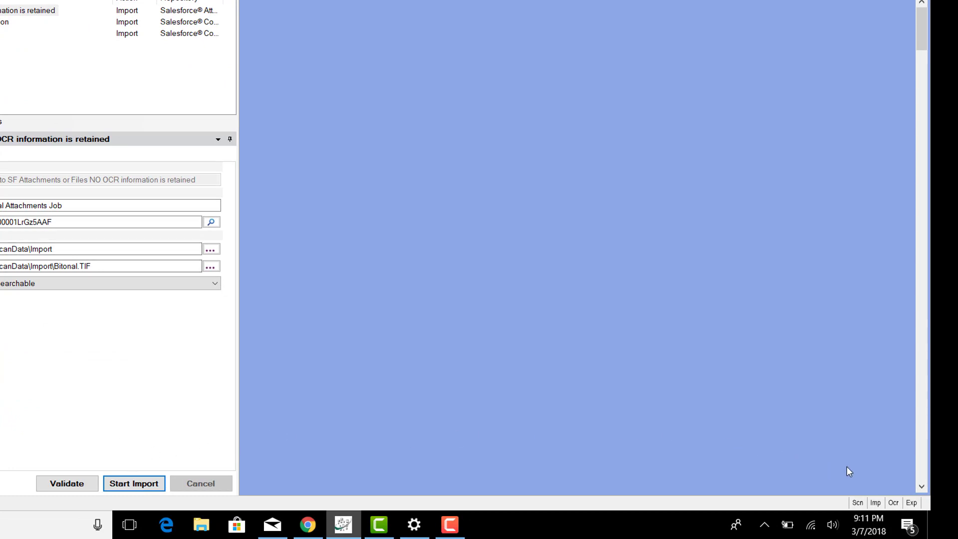
left_click(150, 483)
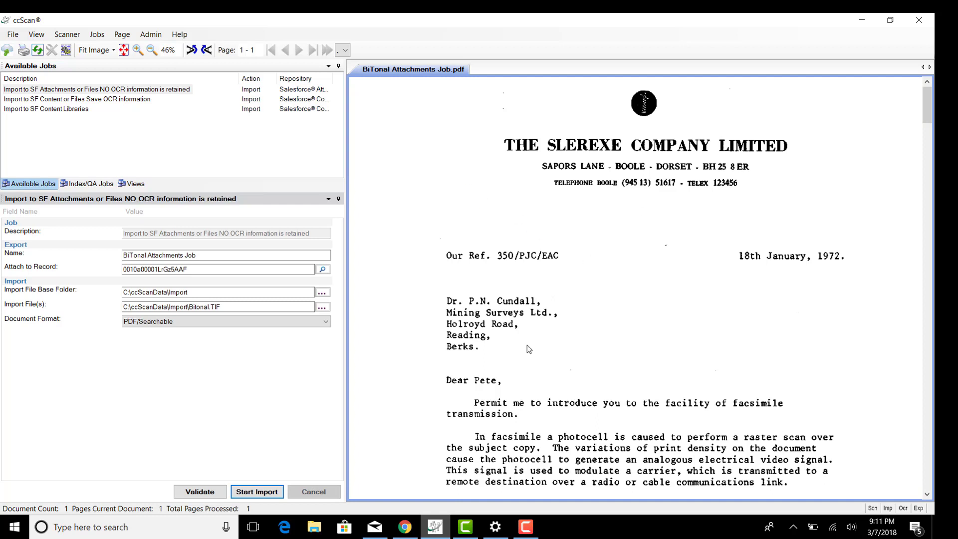
left_click(121, 102)
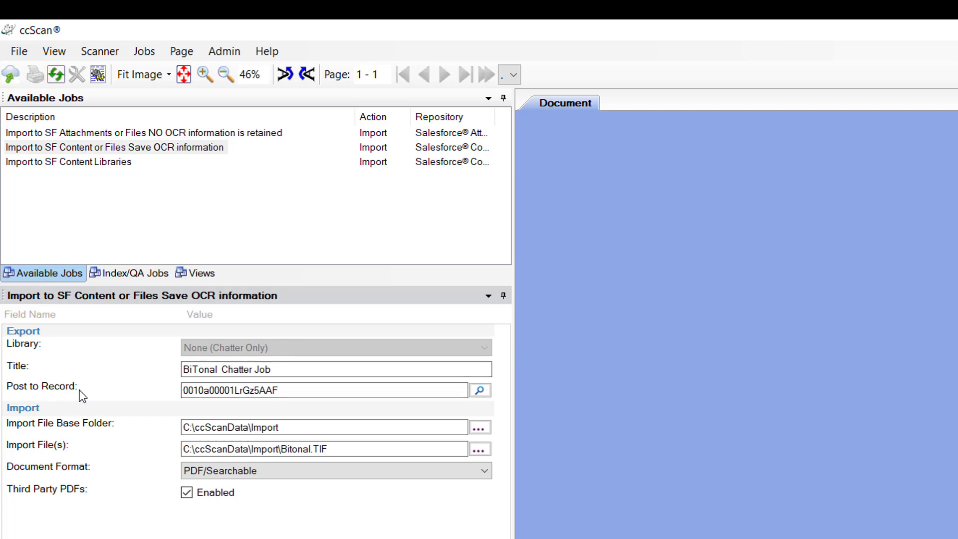
- Post the OCR'd Bitonal.TIF as BiTonal Chatter Job to the Grand Hotels & Resorts Ltd account
left_click(479, 391)
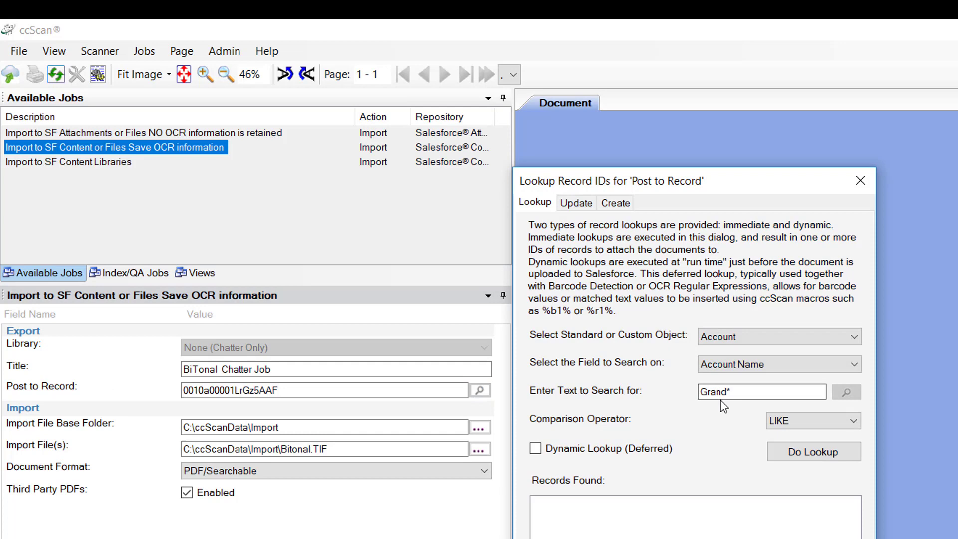
left_click(810, 454)
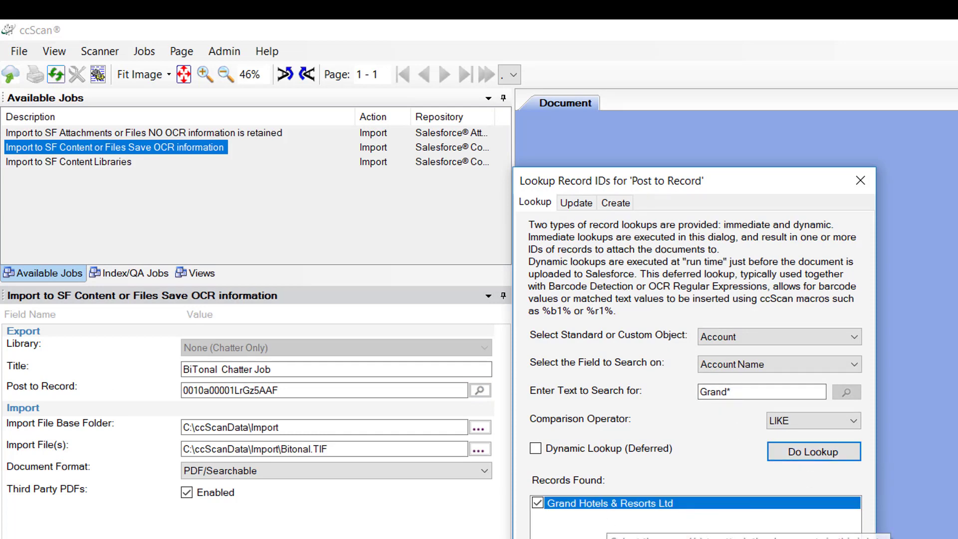
key("Return")
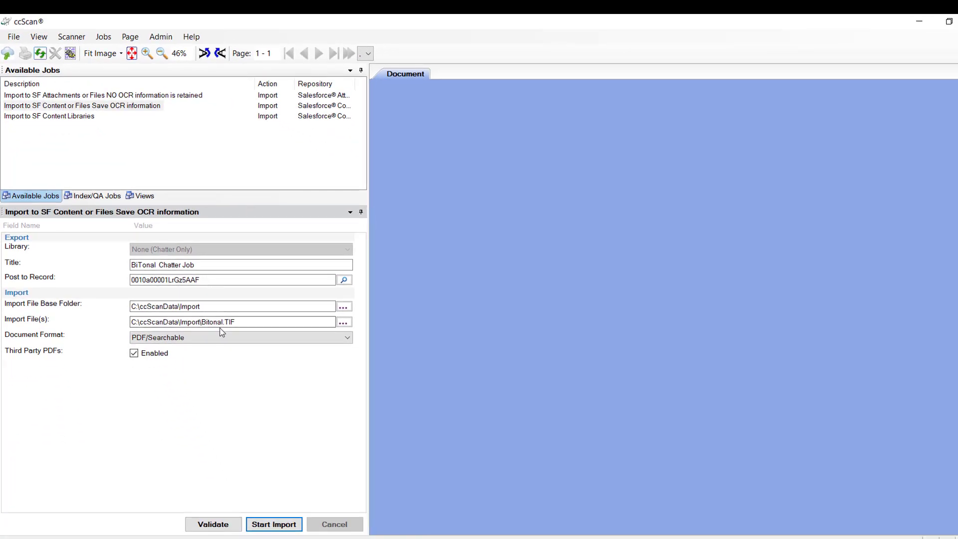
left_click(274, 524)
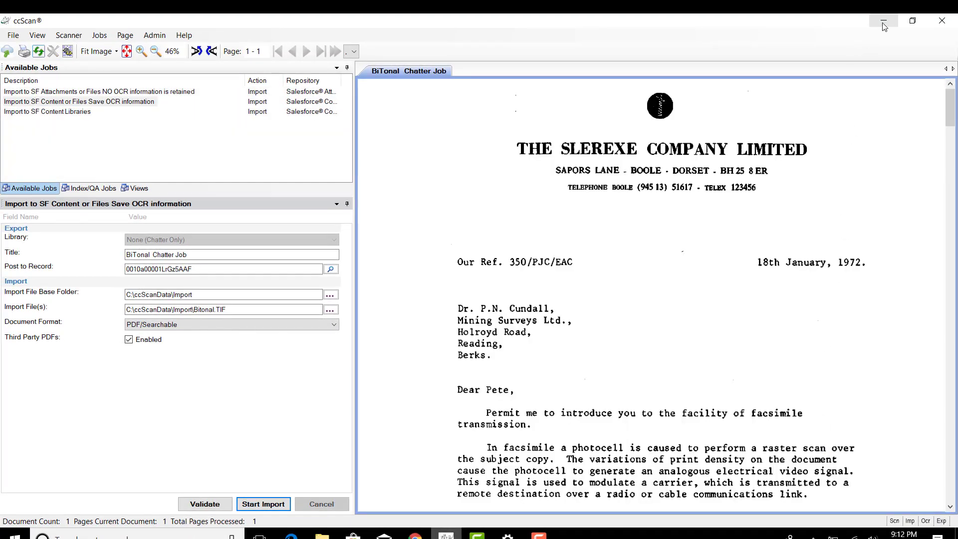
- Reload the account page and confirm Notes & Attachments lists BiTonal Chatter Job and BiTonal Attachments Job.pdf
left_click(884, 21)
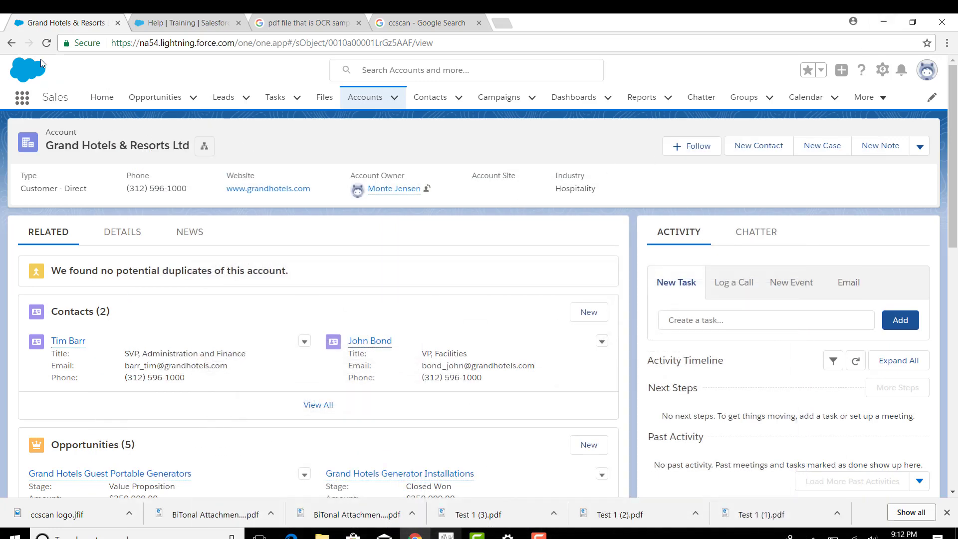
left_click(47, 43)
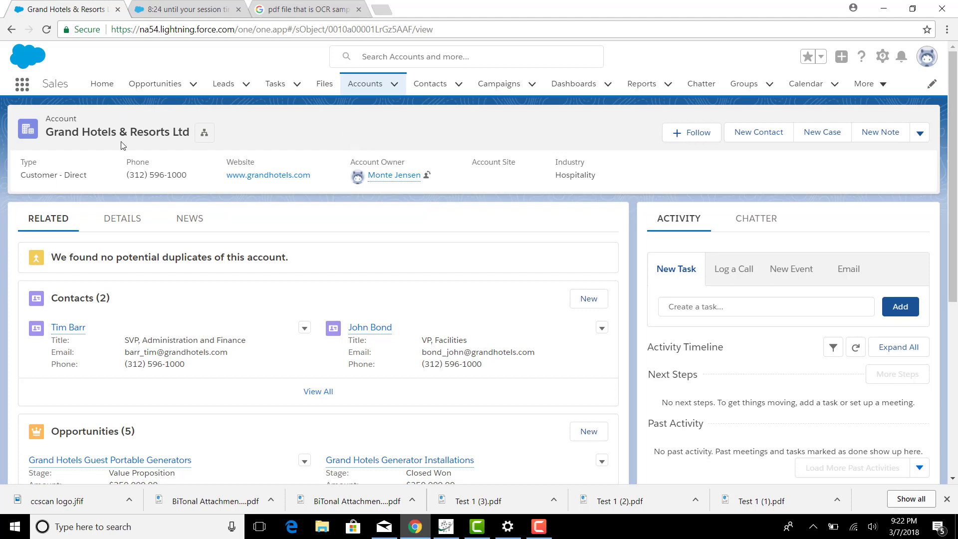
scroll(194, 192, "down", 4)
scroll(198, 196, "down", 8)
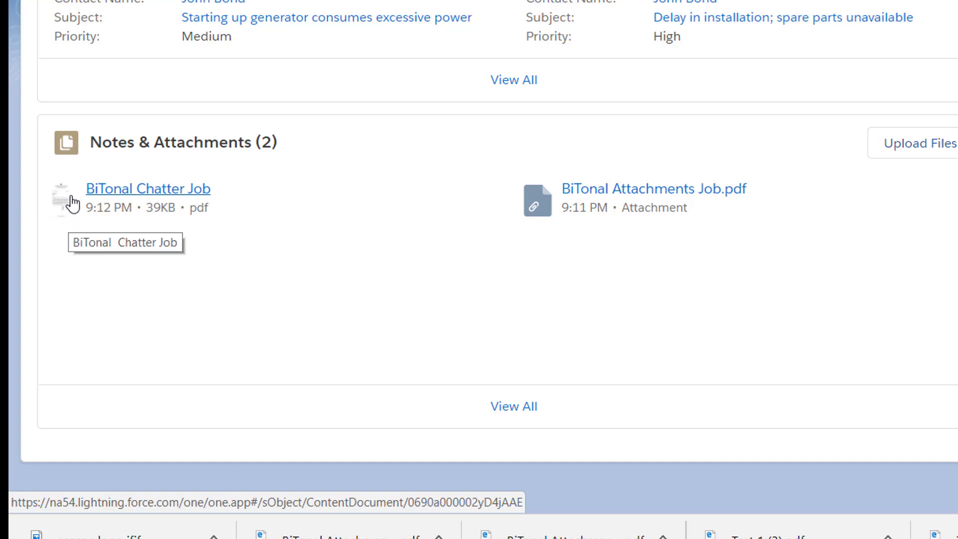
left_click(65, 205)
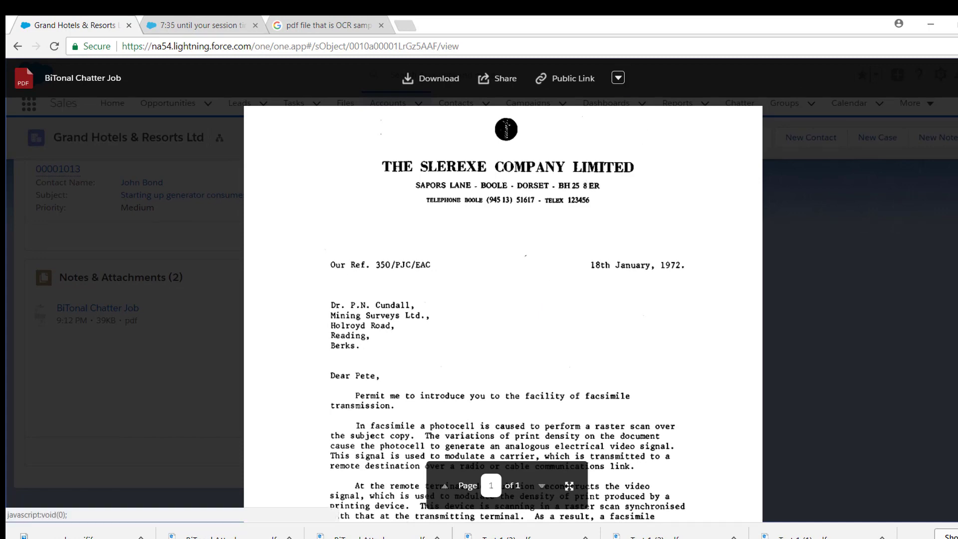
key("Escape")
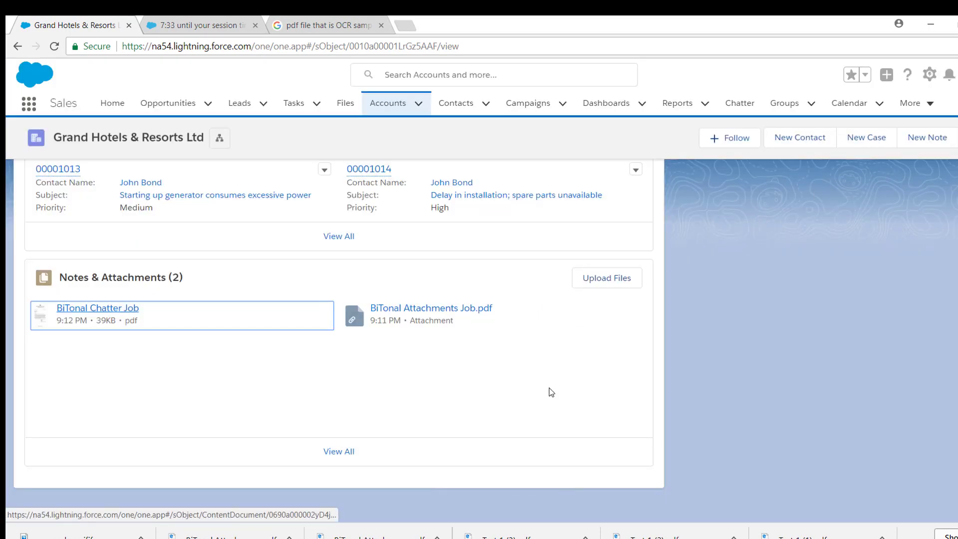
scroll(551, 392, "up", 5)
scroll(551, 392, "up", 8)
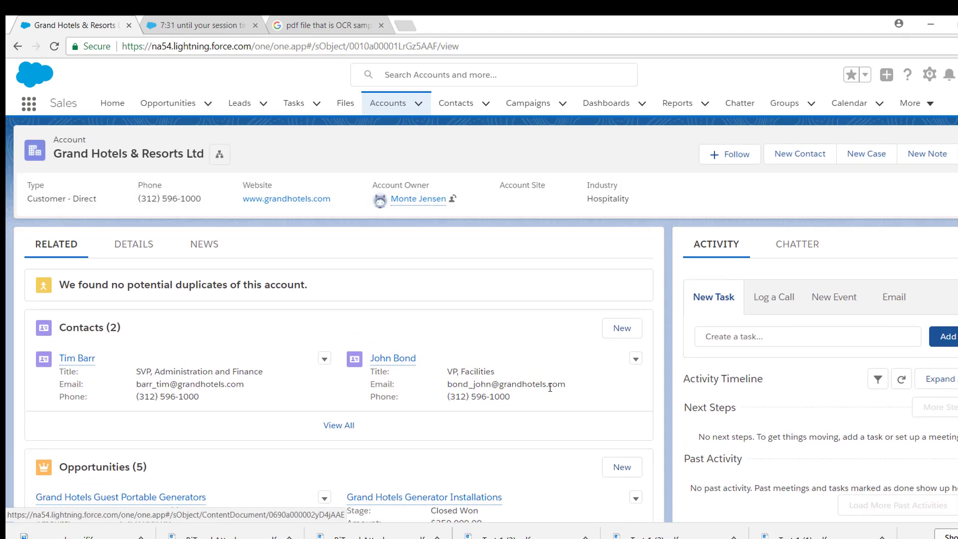
- Search Salesforce for 'BiTonal' and filter the results to Files, showing the BiTonal Chatter Job pdf
left_click(452, 79)
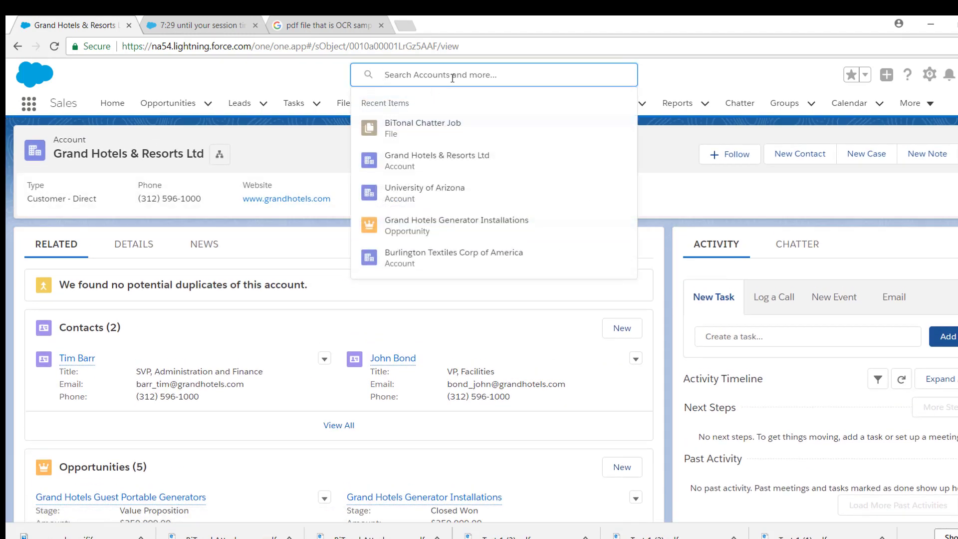
type("B")
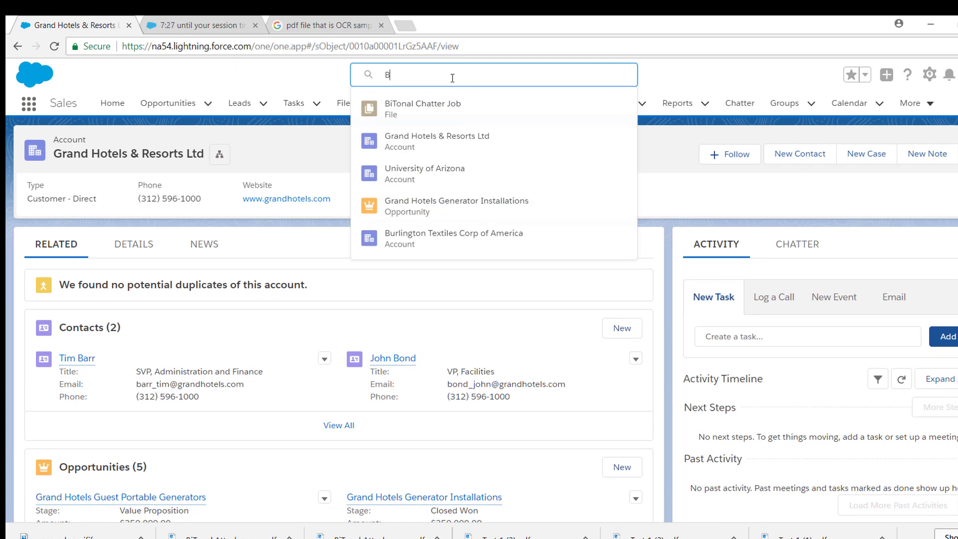
type("itonal")
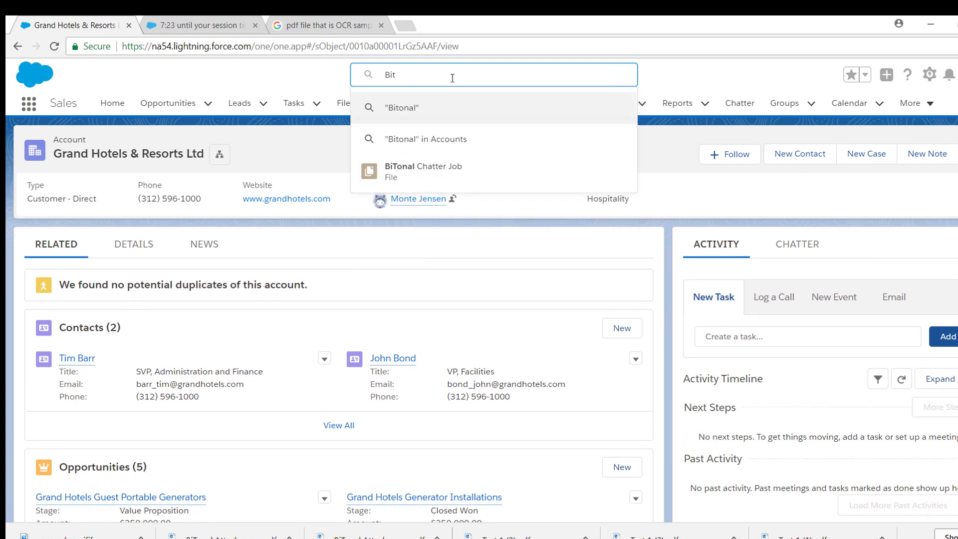
key("BackSpace")
type("Ton")
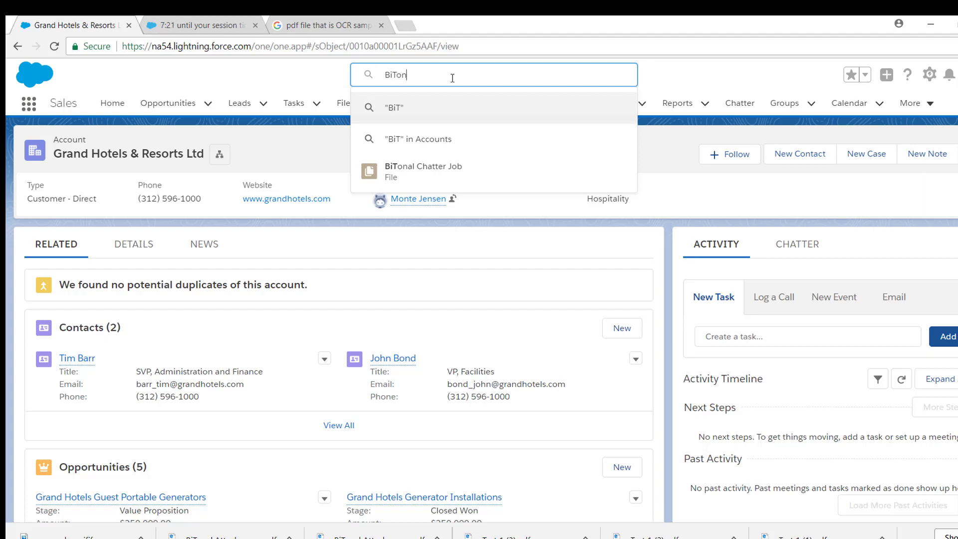
type("al")
key("Return")
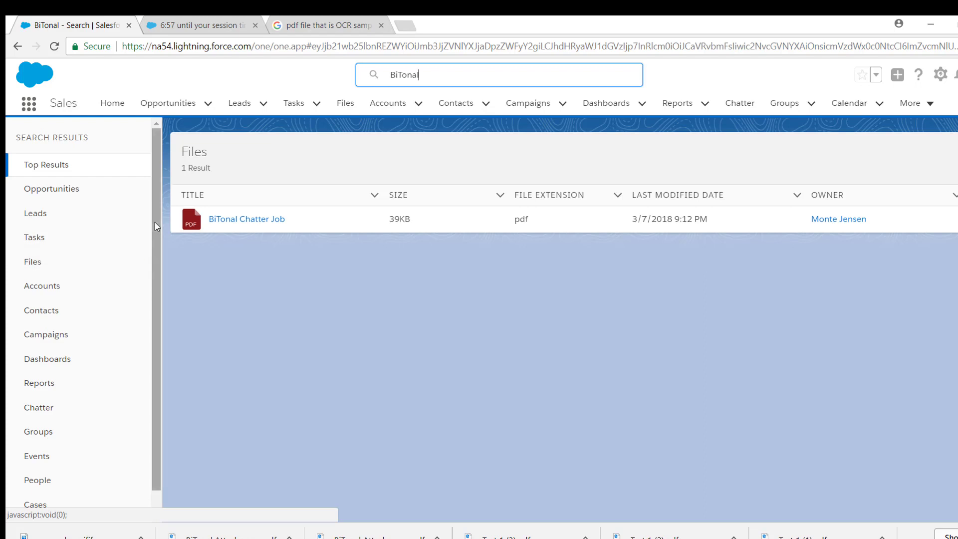
left_click_drag(155, 222, 154, 256)
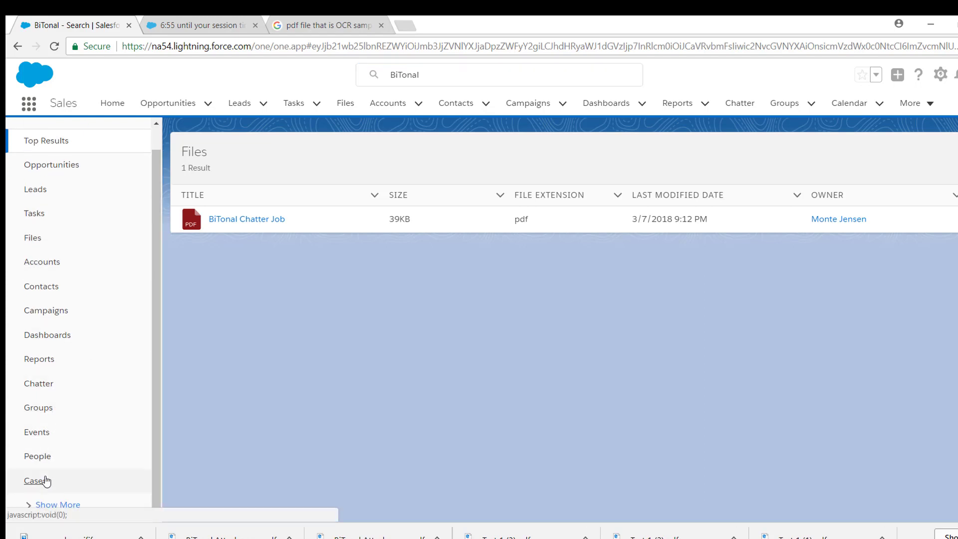
left_click(46, 235)
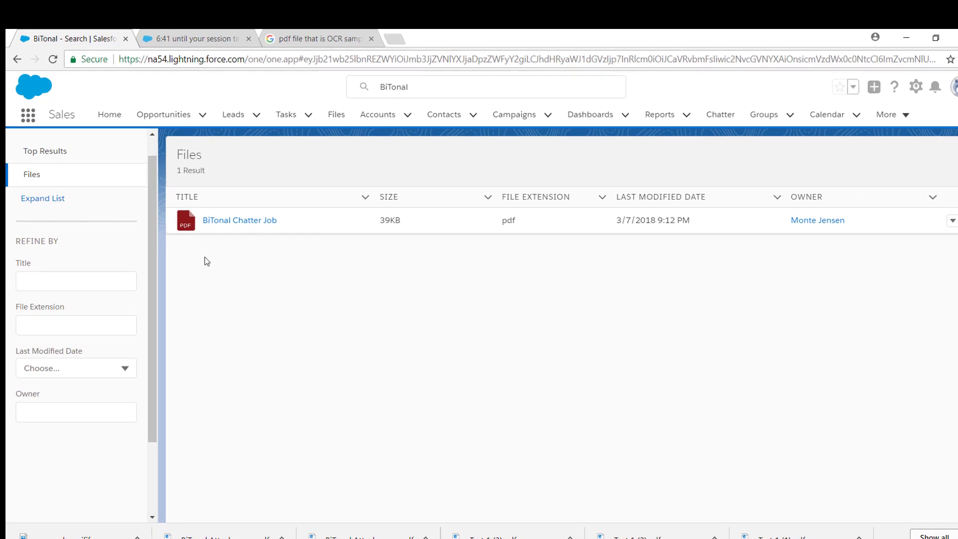
- From the Grand Hotels & Resorts Ltd account, search for 'Limited' to find BiTonal Chatter Job
left_click(386, 118)
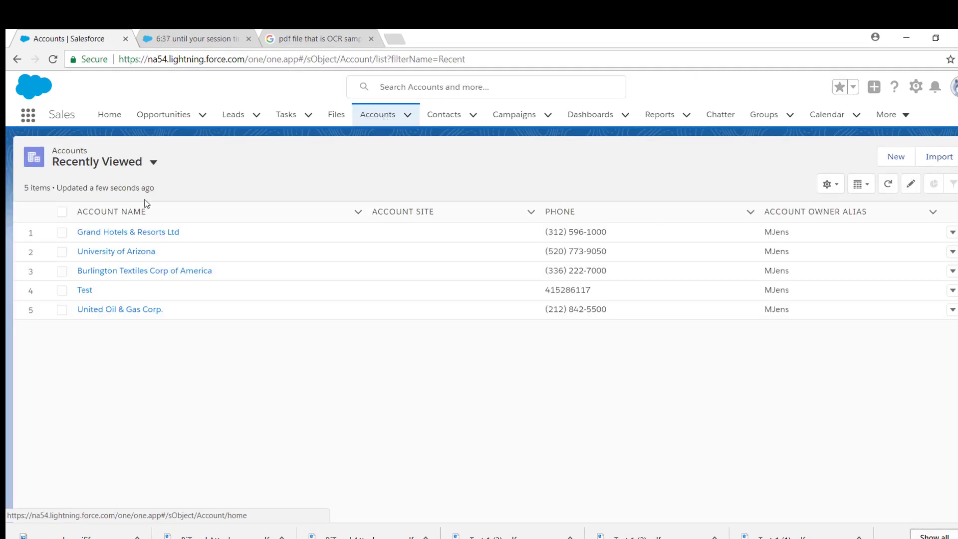
left_click(143, 233)
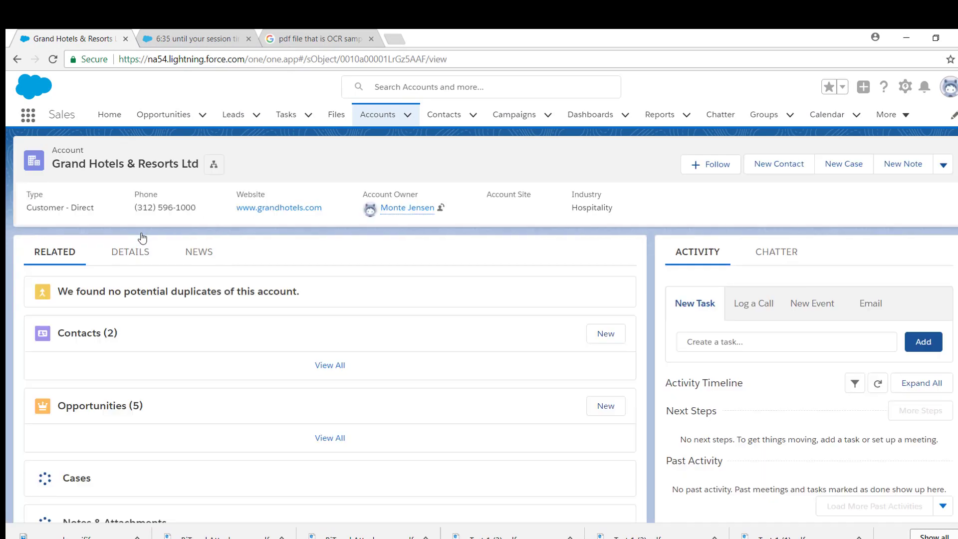
left_click(473, 87)
type("Limited")
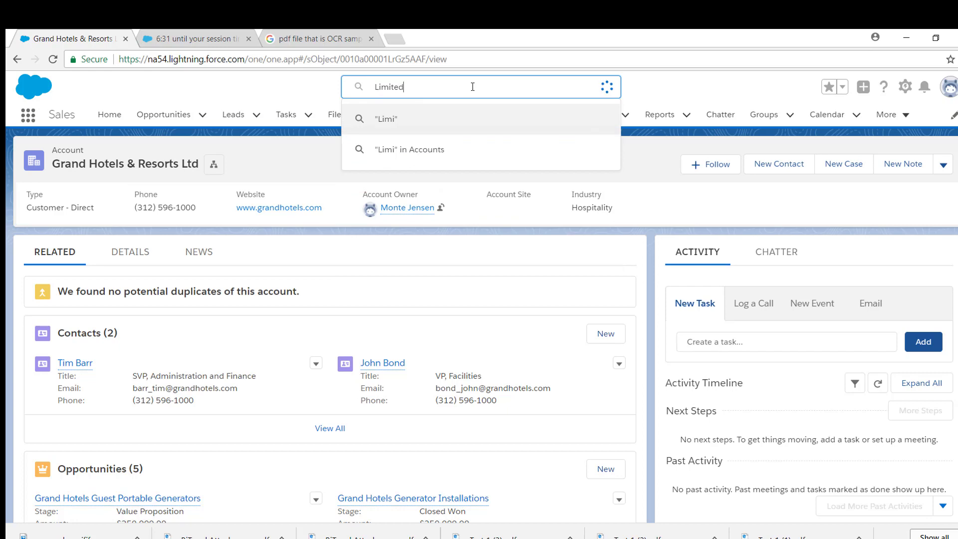
key("Return")
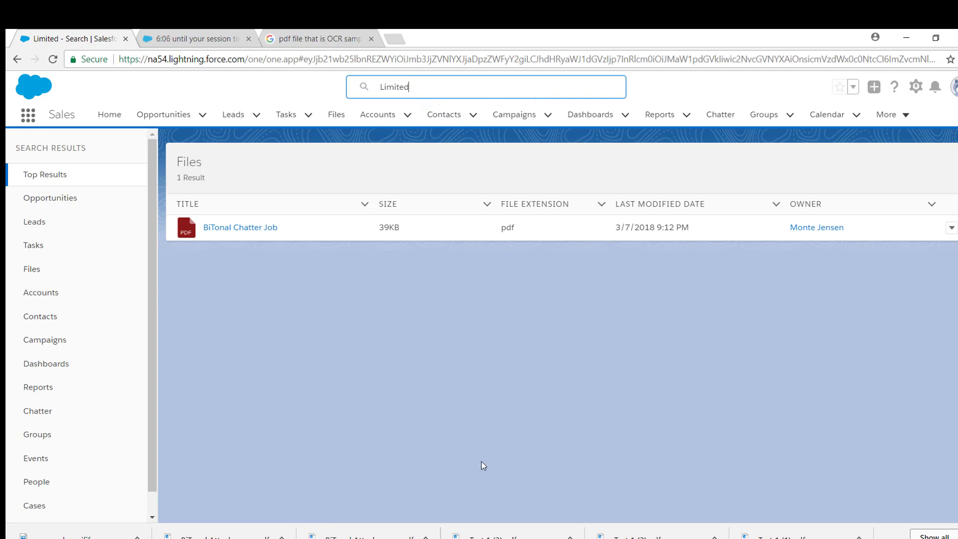
left_click(912, 39)
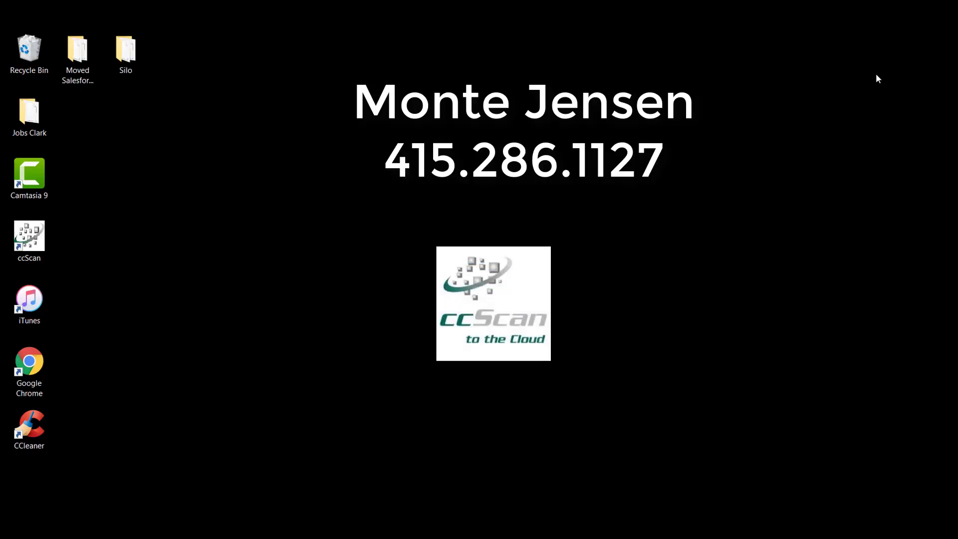